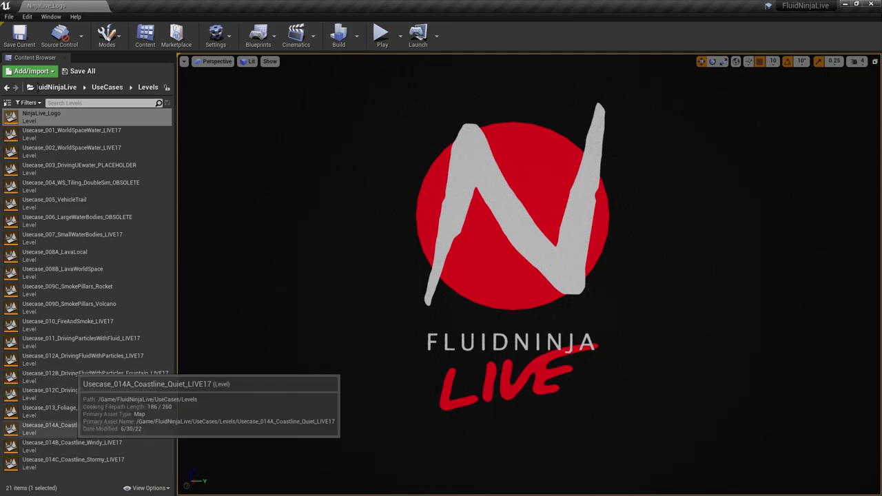
Open the Usecase_014A_Coastline_Quiet_LIVE17 level and switch to a full-screen immersive viewport.
double_click(51, 427)
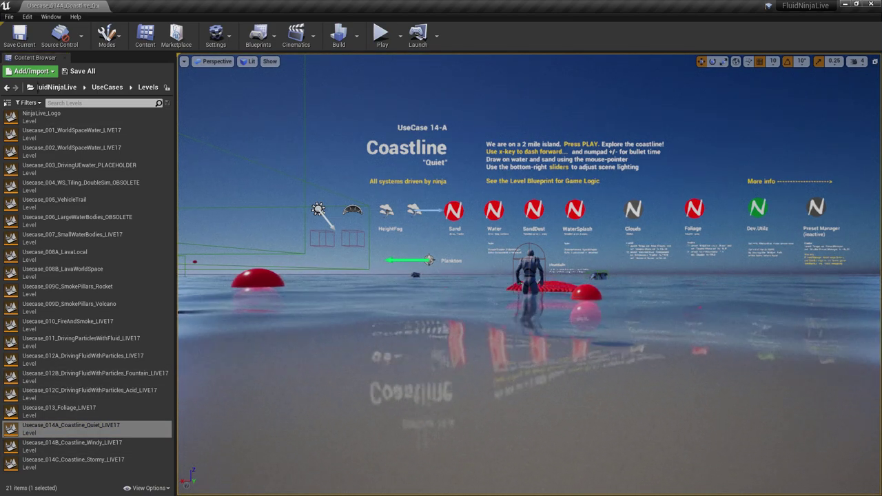
key("F11")
Play the Coastline Quiet level in the editor to explore the island beach and sea.
key("alt+p")
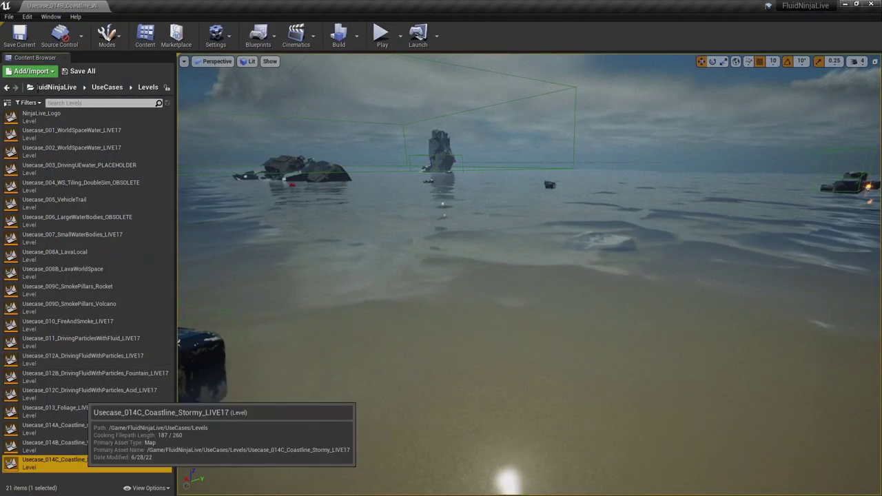
Load Usecase_014C_Coastline_Stormy_LIVE17, view its stormy sea, and restore the editor panels.
double_click(55, 460)
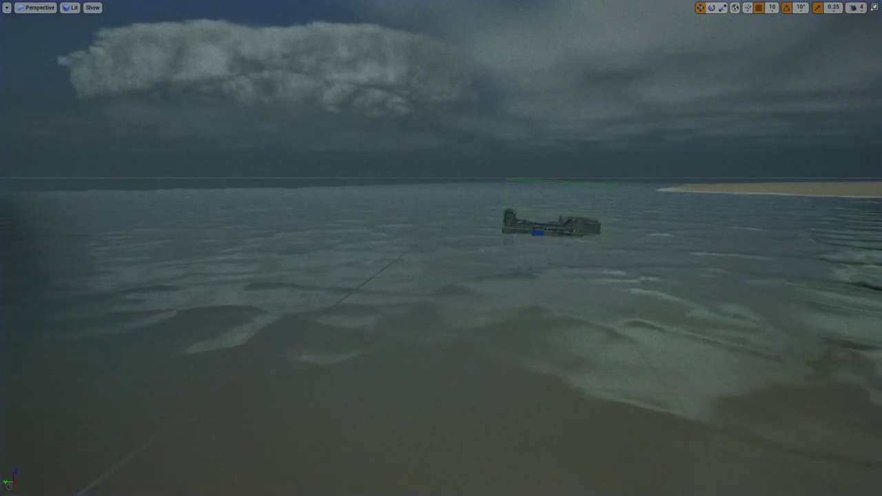
key("F11")
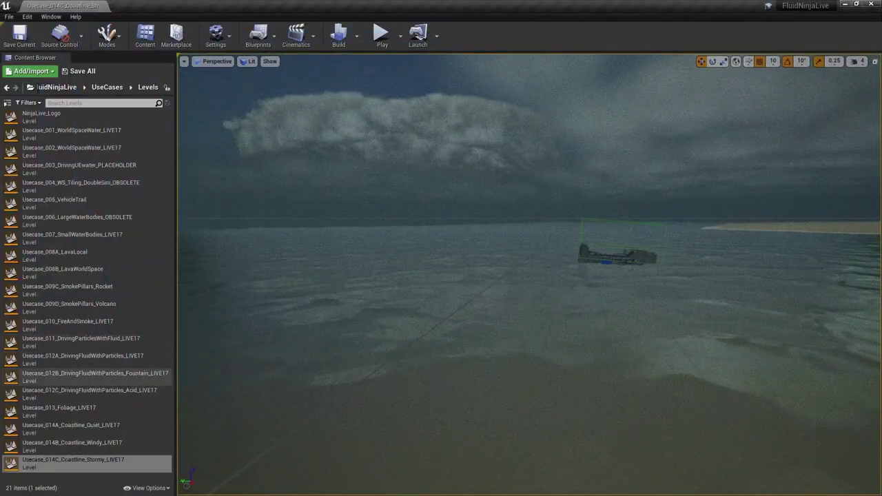
Play Usecase_013_Foliage_LIVE17 full-screen, running the character through the grass, then stop.
double_click(83, 411)
key("F11")
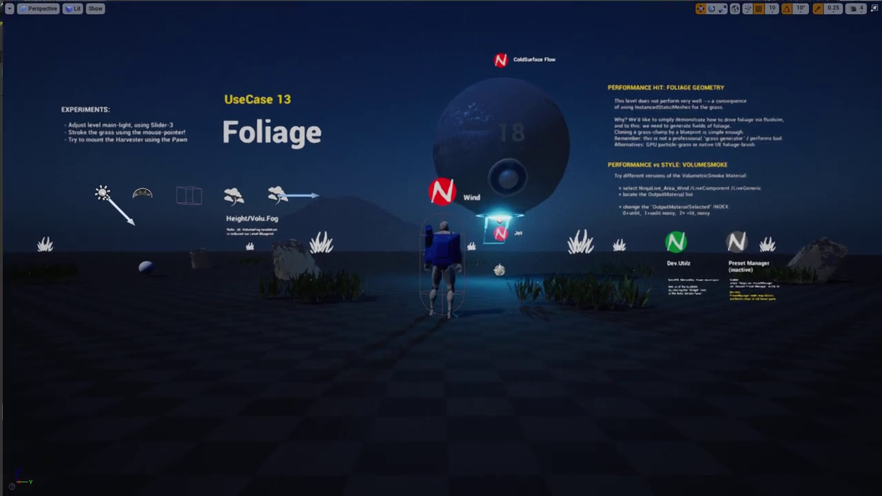
key("alt+p")
key("w")
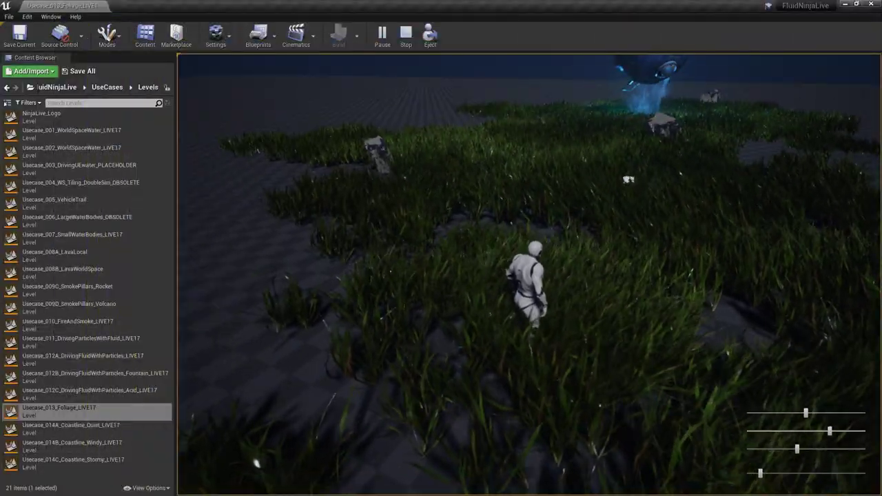
key("Escape")
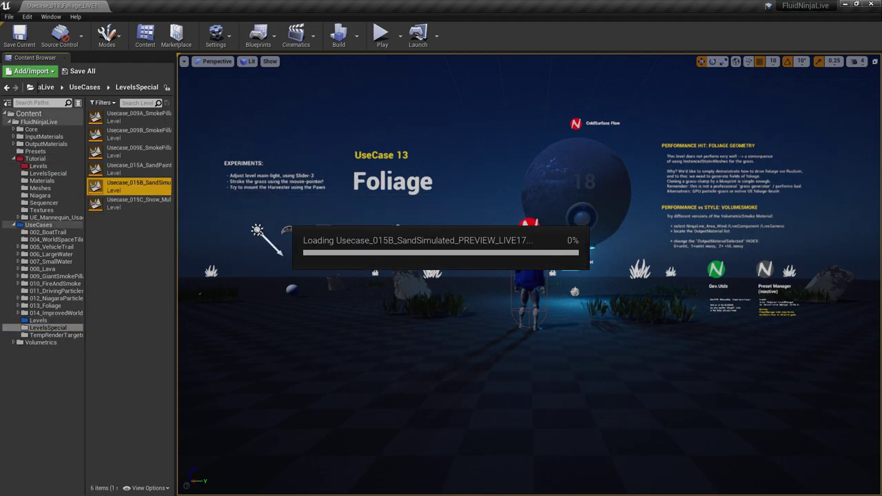
Play the Usecase_015B sand-drifts preview full-screen, then toggle immersive view for the snow level.
key("F11")
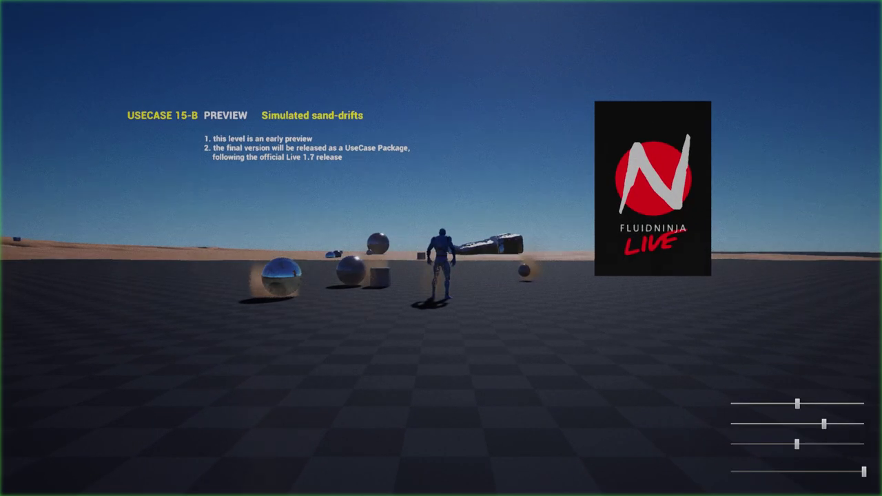
key("alt+p")
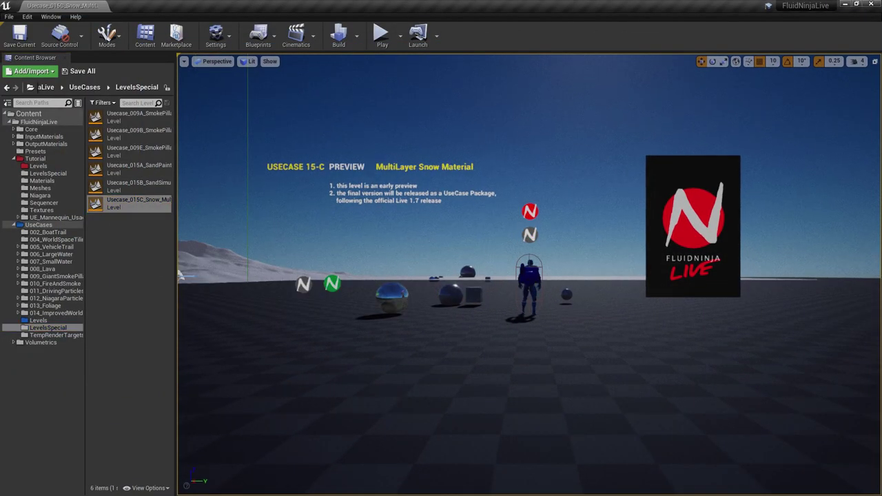
key("F11")
Play the MultiLayer Snow Material preview, then restore the full editor layout.
key("alt+p")
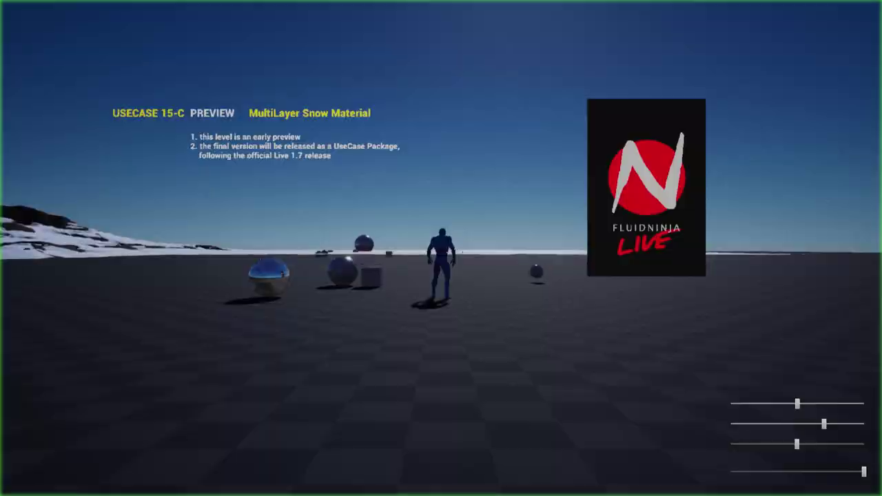
key("F11")
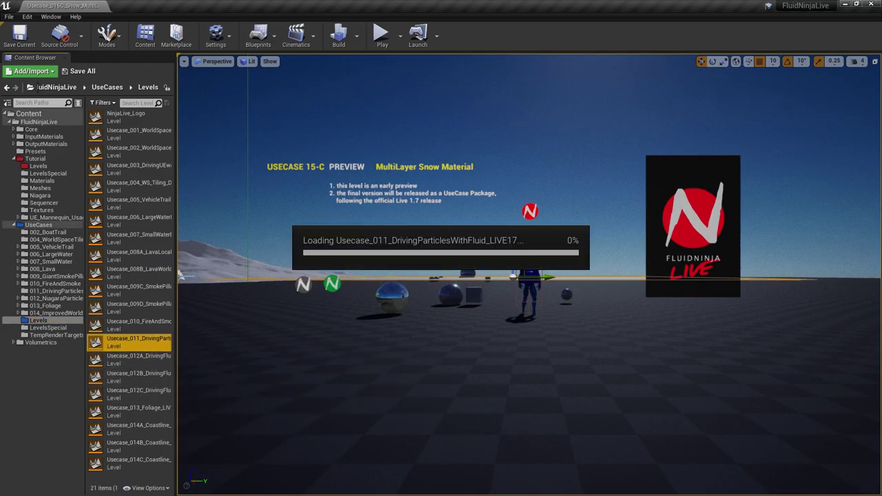
Stop the running particles level and bring back the full editor layout.
key("F11")
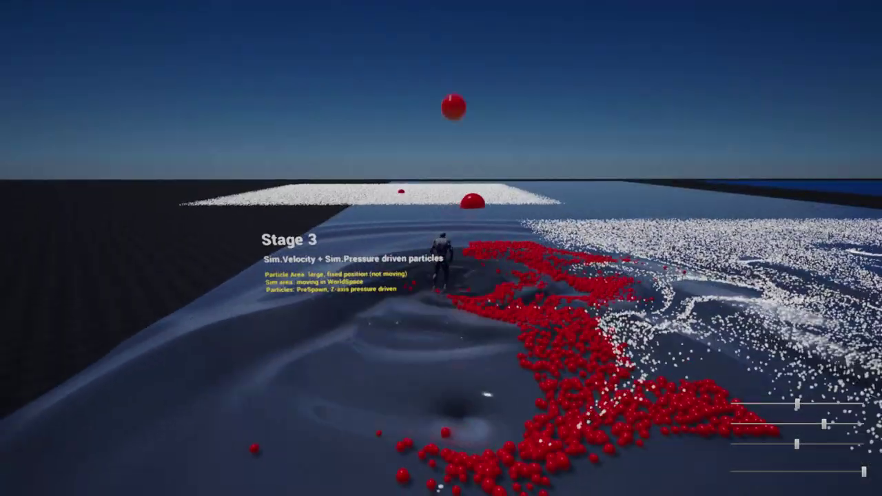
key("Escape")
key("F11")
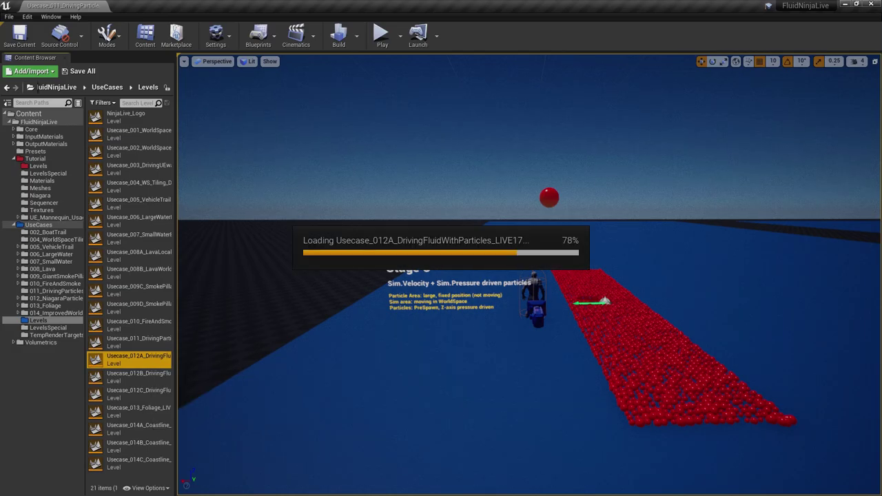
Play Usecase_012A_DrivingFluidWithParticles_LIVE17 full-screen, running from the Stage 3 cauldron to the Stage 4 bonfire.
key("F11")
key("alt+p")
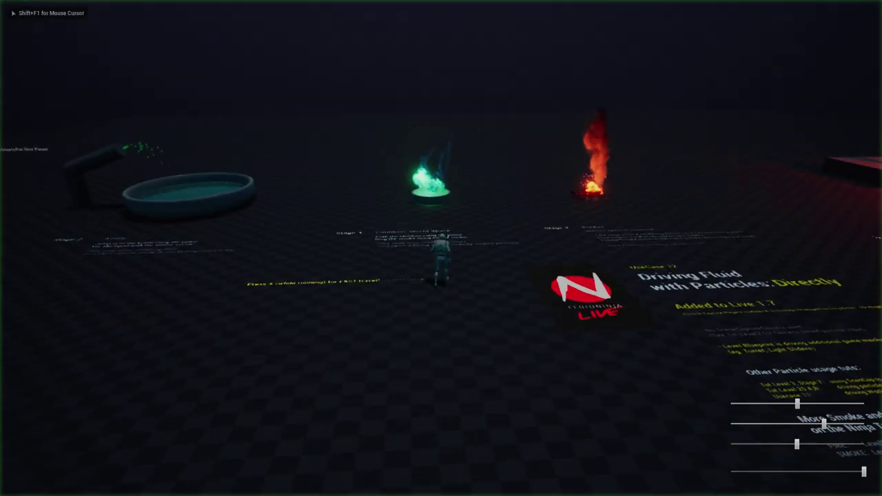
key("w")
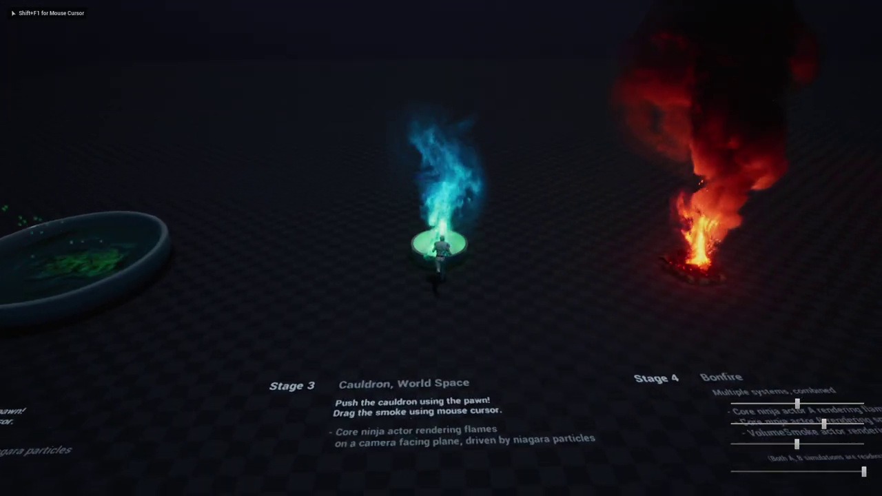
key("d")
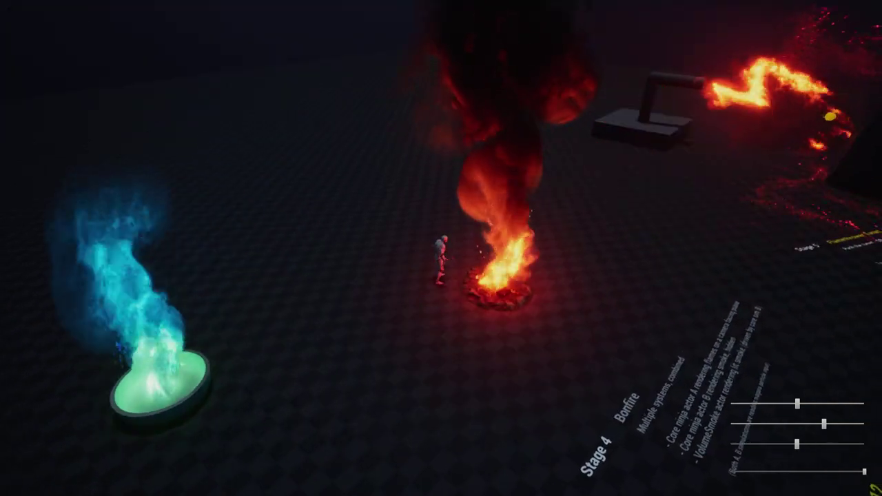
key("d")
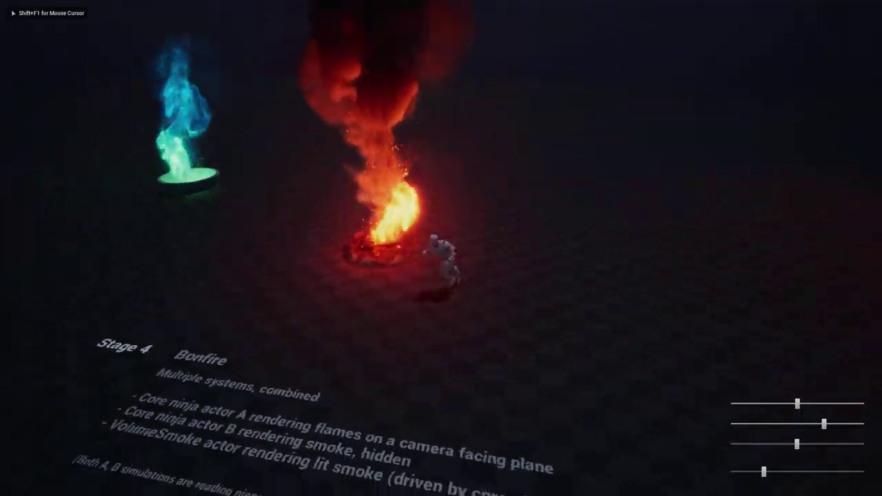
key("d")
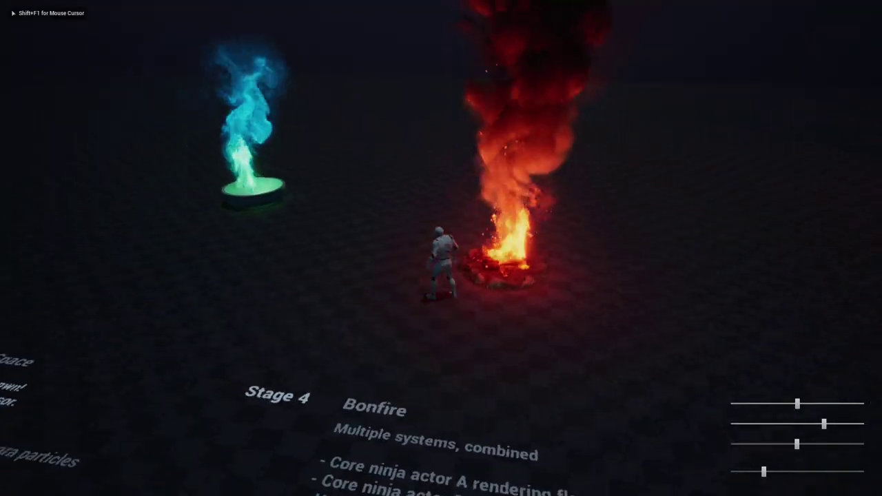
Stop play and collapse the Content Browser folder tree to show full level names.
key("Escape")
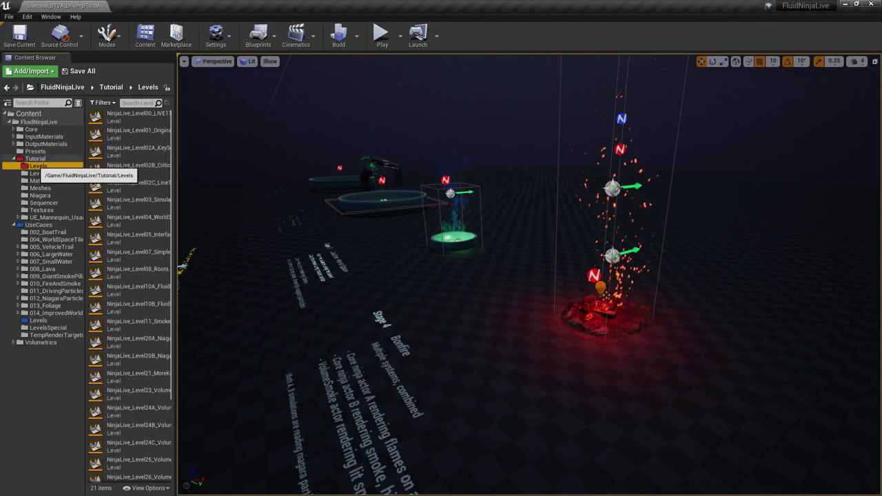
scroll(131, 413, "down", 3)
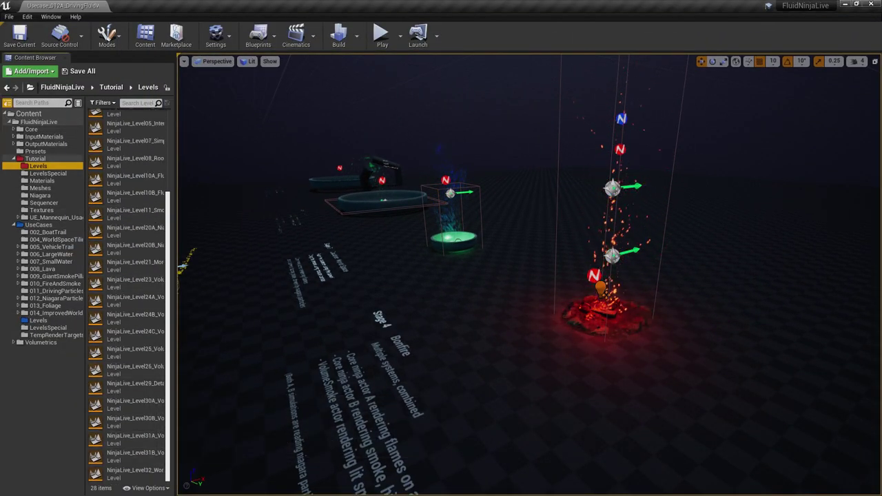
left_click(78, 102)
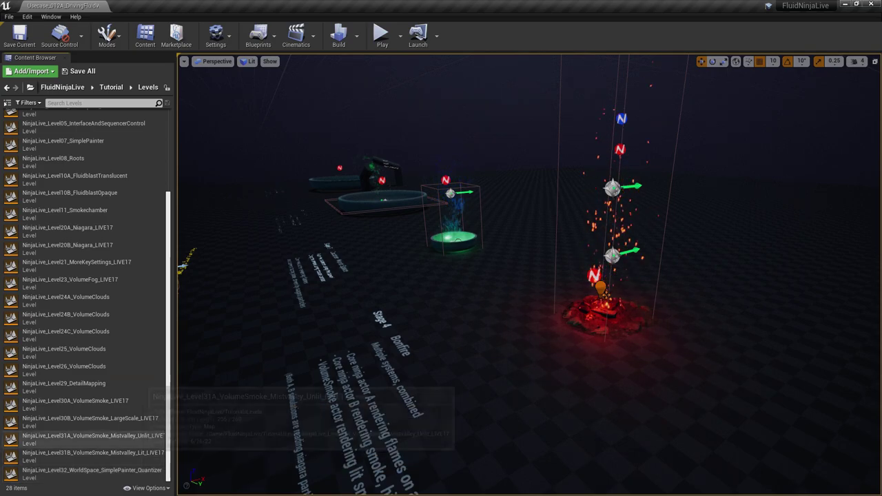
Open NinjaLive_Level31A MistValley Unlit VolumeSmoke and play it full-screen.
double_click(89, 436)
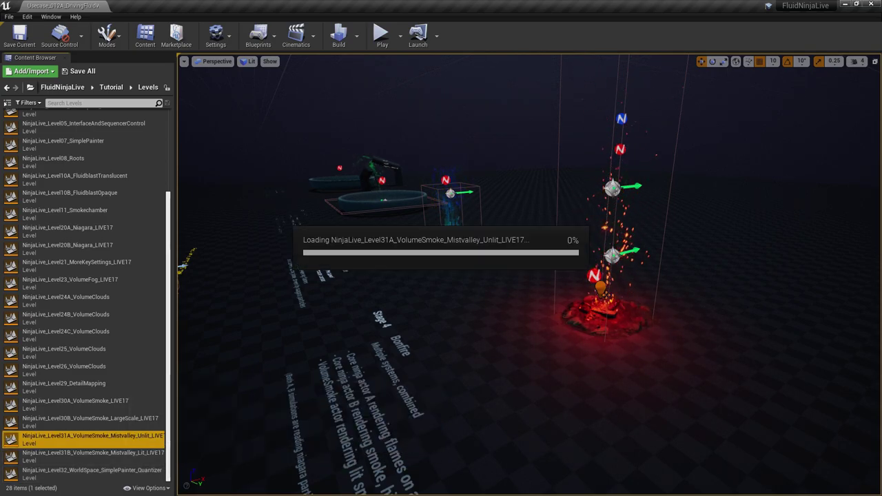
key("F11")
key("alt+p")
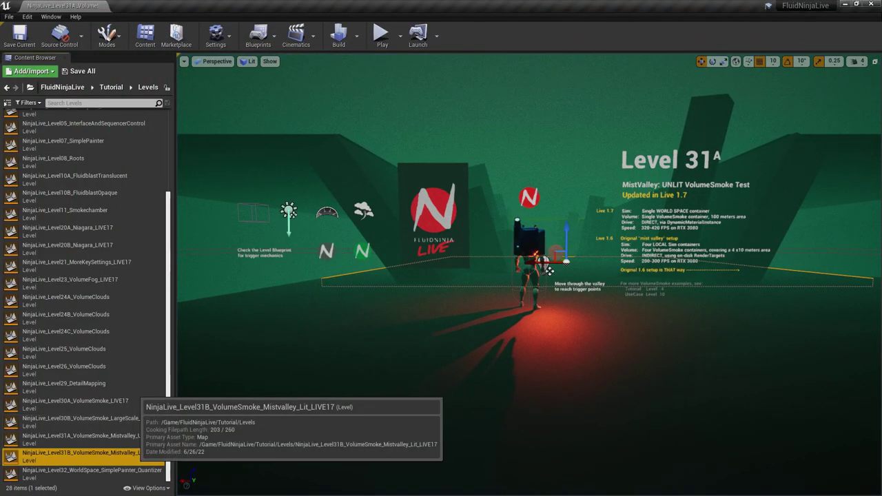
Play the lit Level 31B MistValley demo in a full-screen viewport.
key("F11")
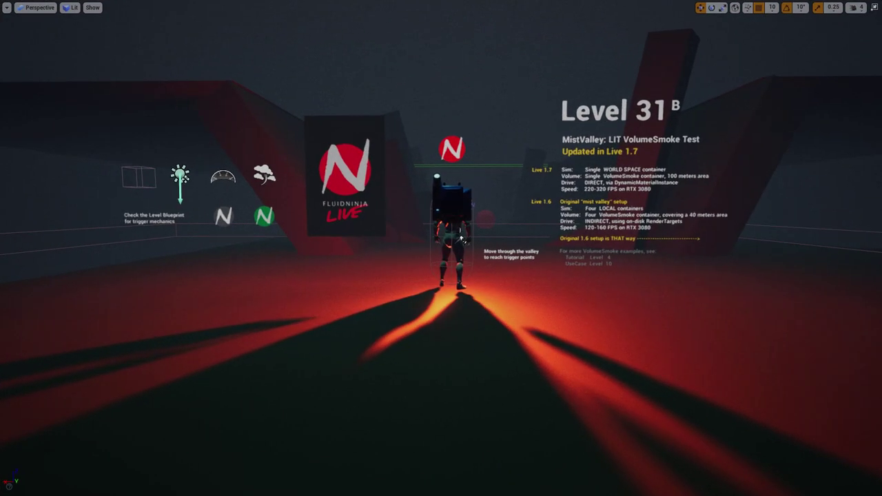
key("alt+p")
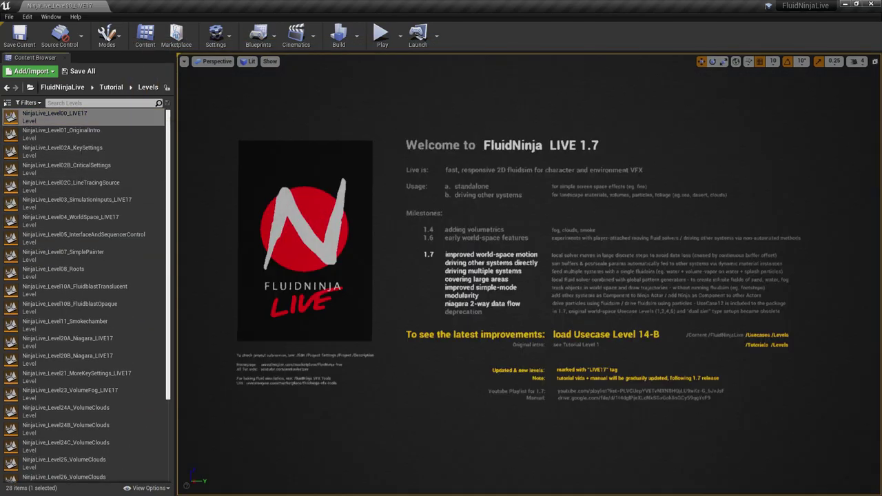
Hide the editor panels so the Level 00 'Welcome to FluidNinja LIVE 1.7' screen fills the window.
key("F11")
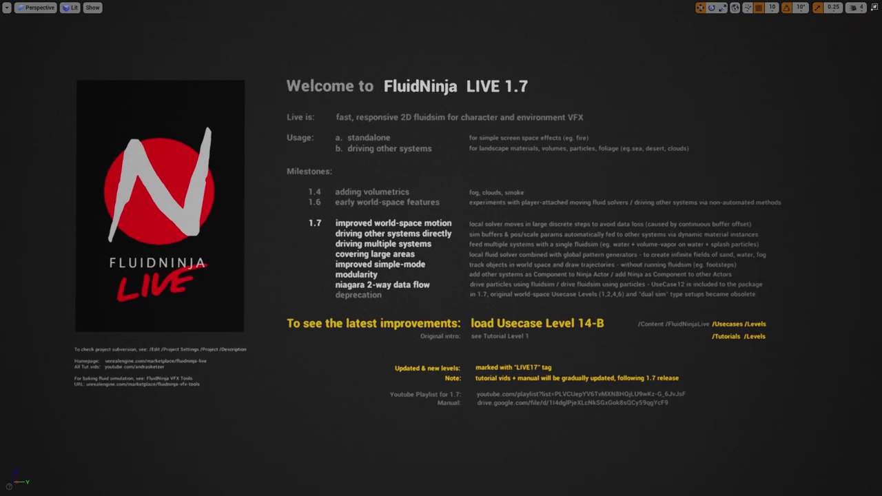